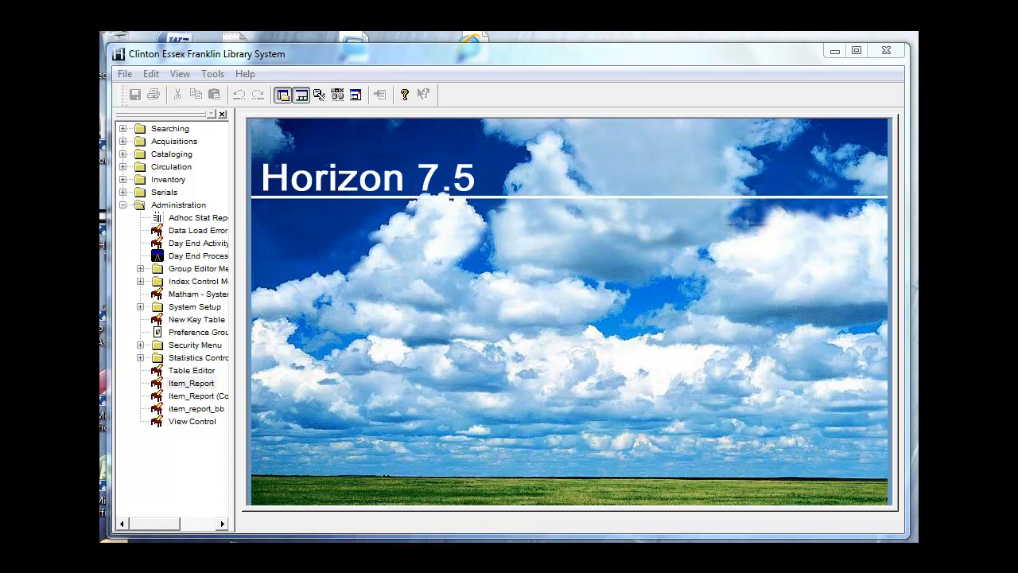
Start the Item_Report compound search and add collection = 'mof' joined with AND.
key(Left)
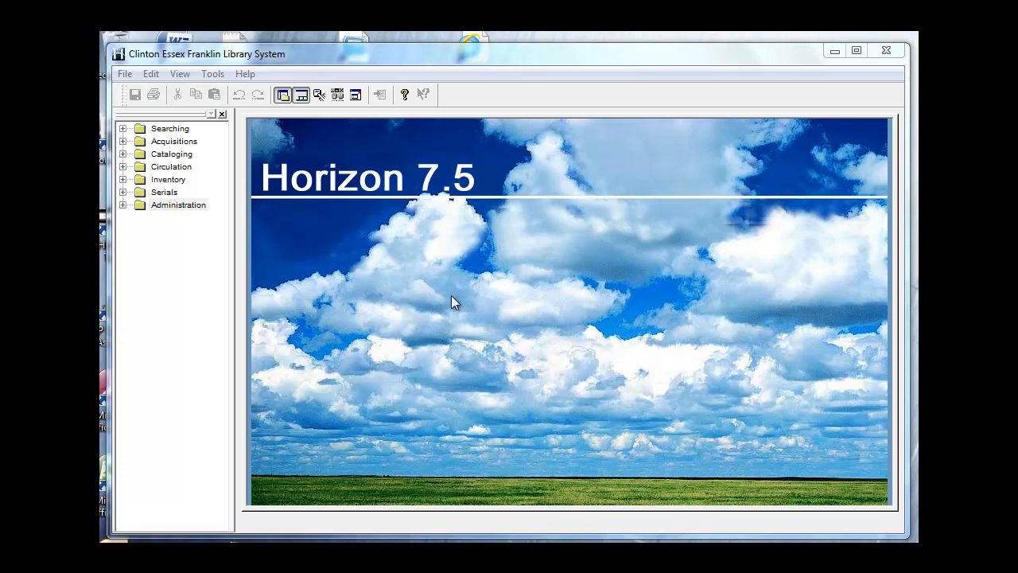
click(123, 204)
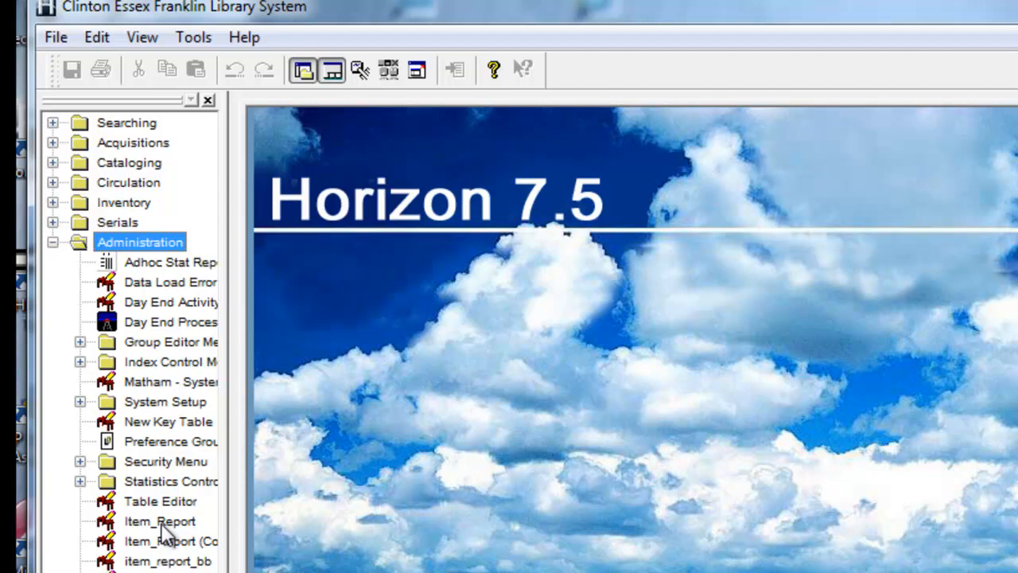
double_click(161, 525)
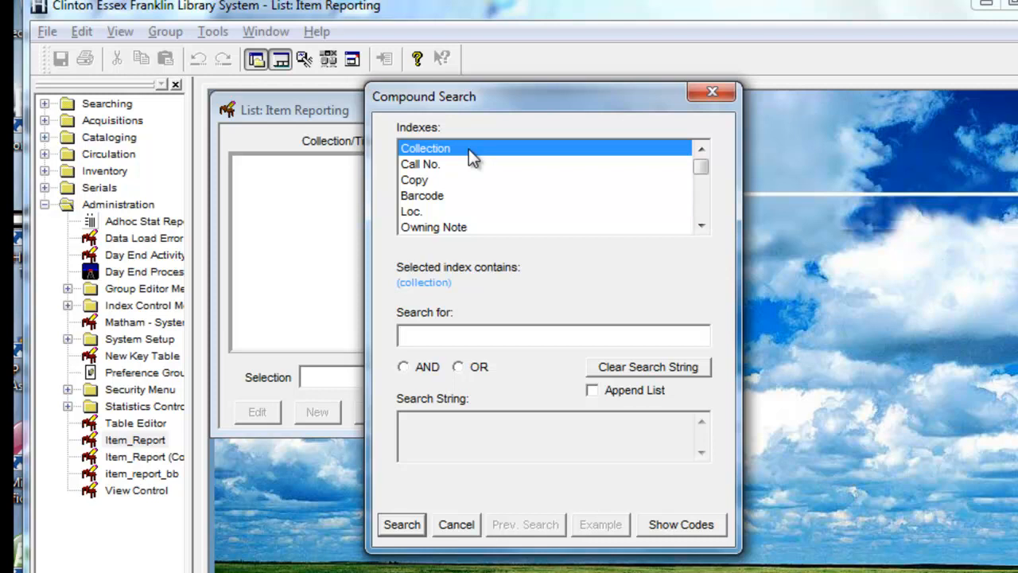
text(mof)
click(404, 368)
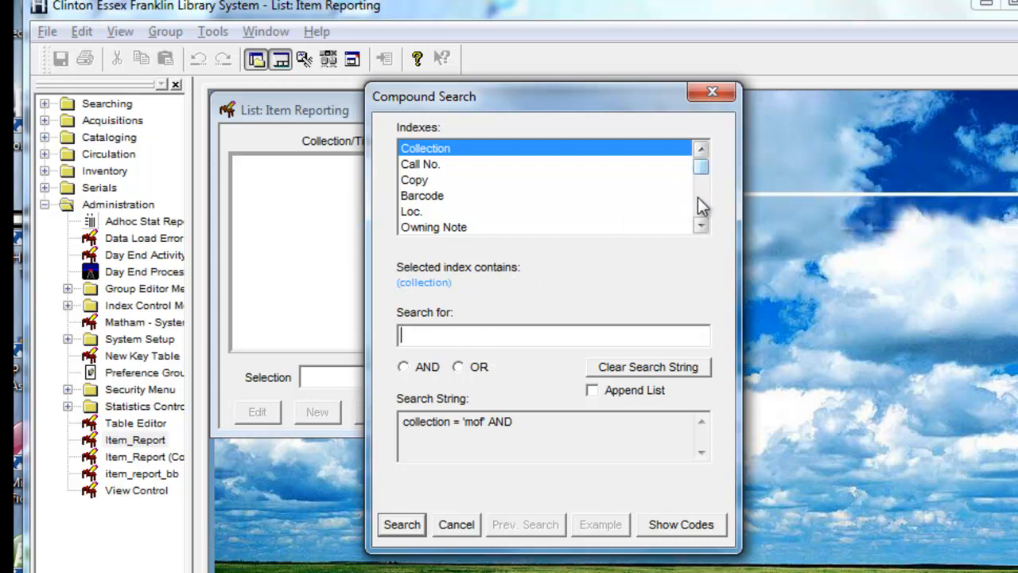
Choose Creation Date from the Indexes list as the next search index.
click(700, 226)
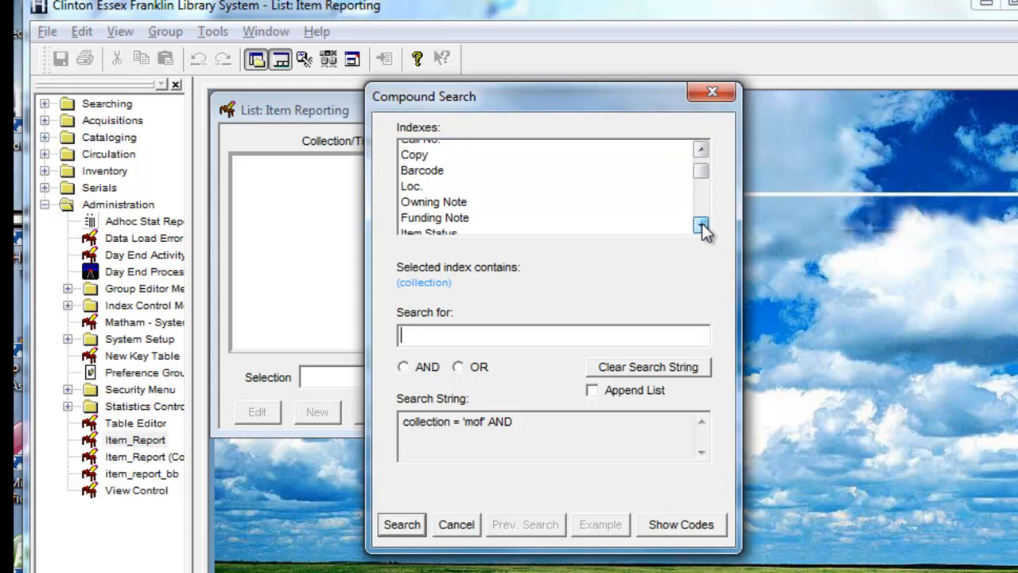
click(700, 226)
click(700, 226)
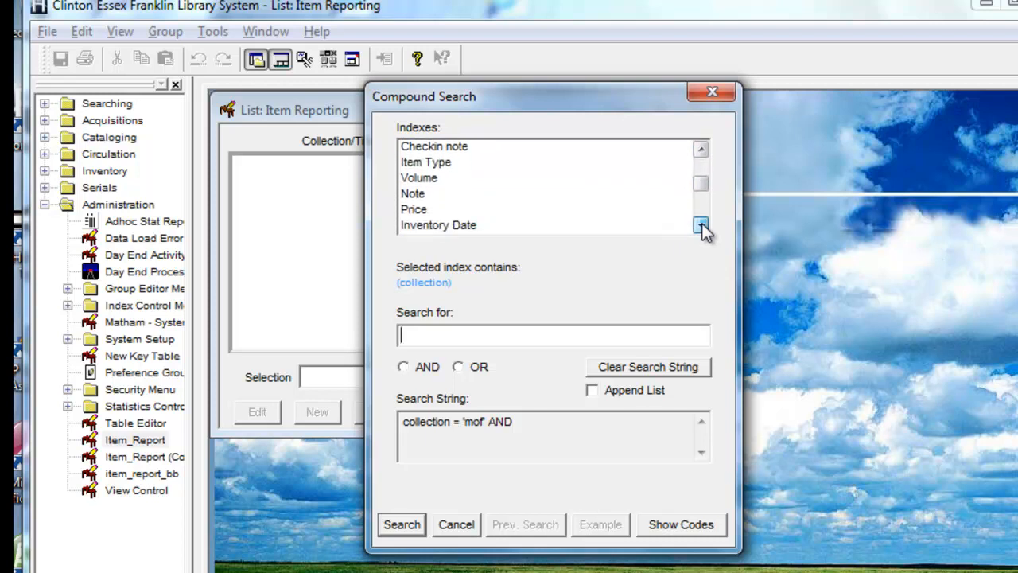
click(701, 226)
click(700, 226)
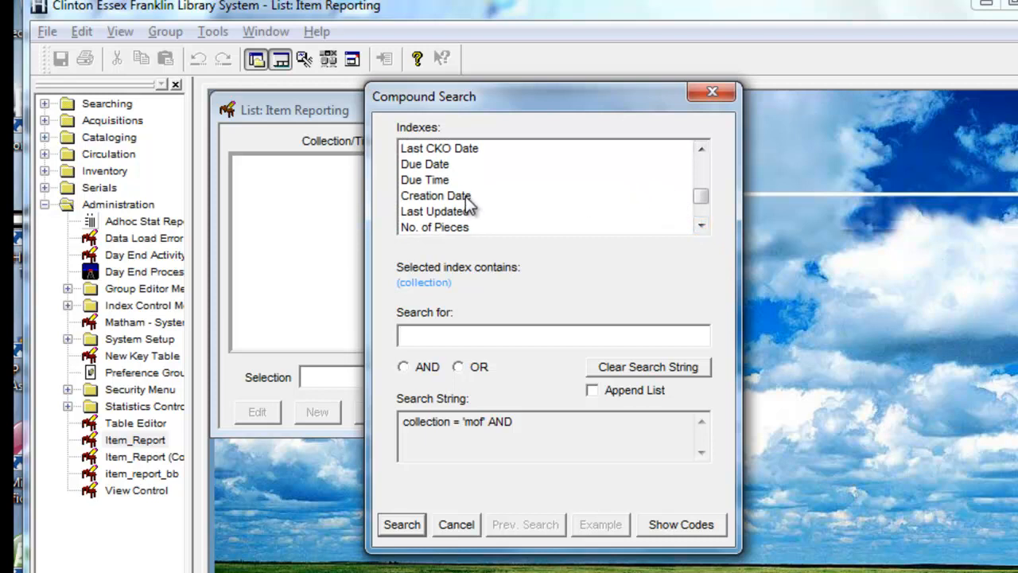
click(470, 199)
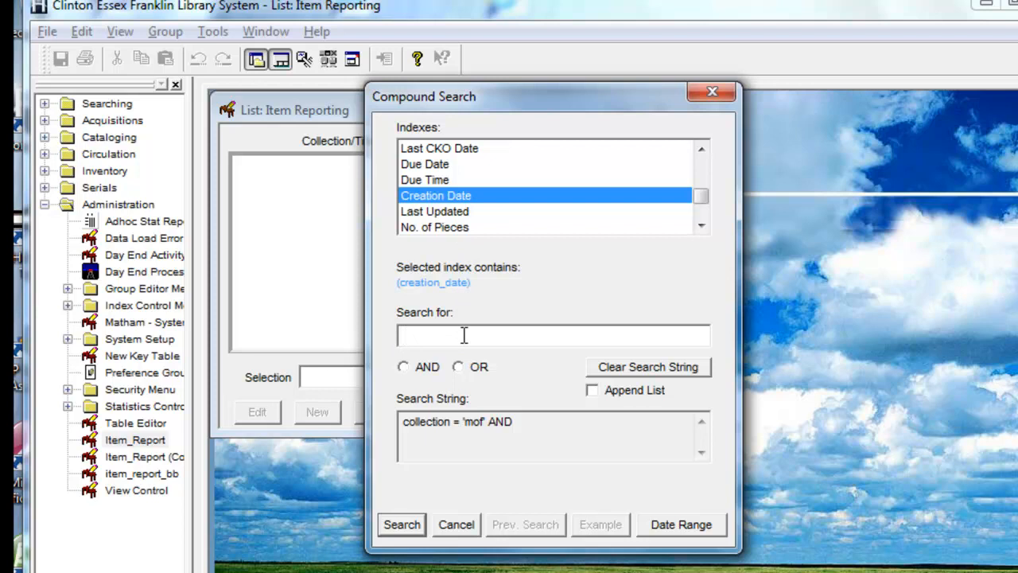
Set the Creation Date range to Since 7/1/11 and confirm the condition.
click(703, 528)
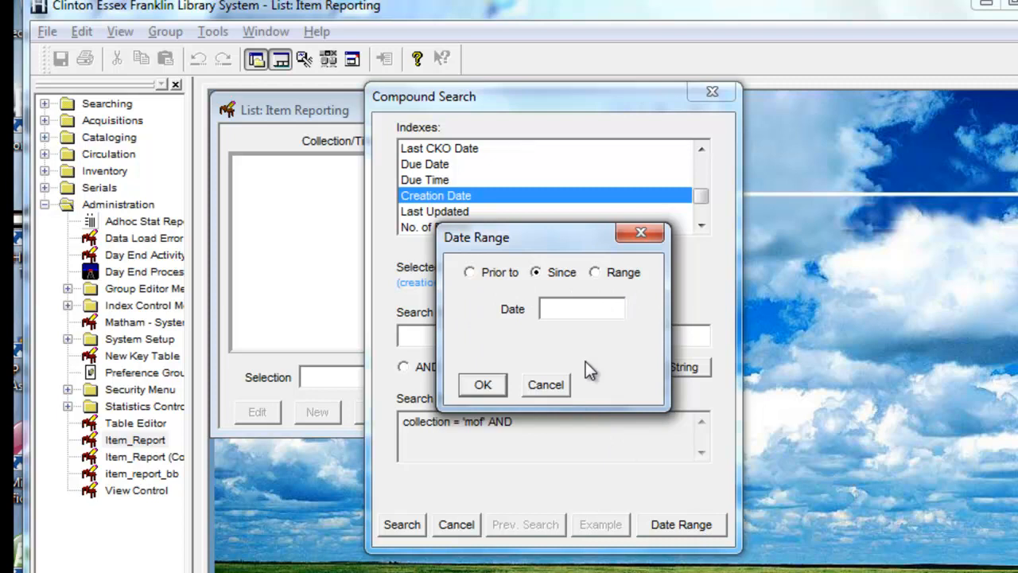
text(7)
text(/1)
text(/11)
click(483, 386)
click(482, 386)
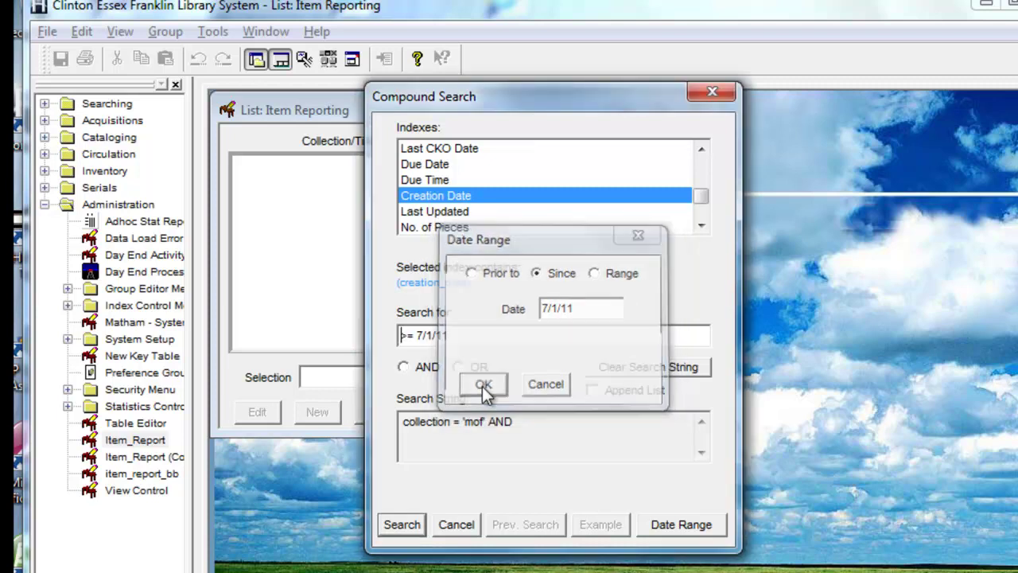
Run the compound search and maximize the 15-item results list.
click(401, 524)
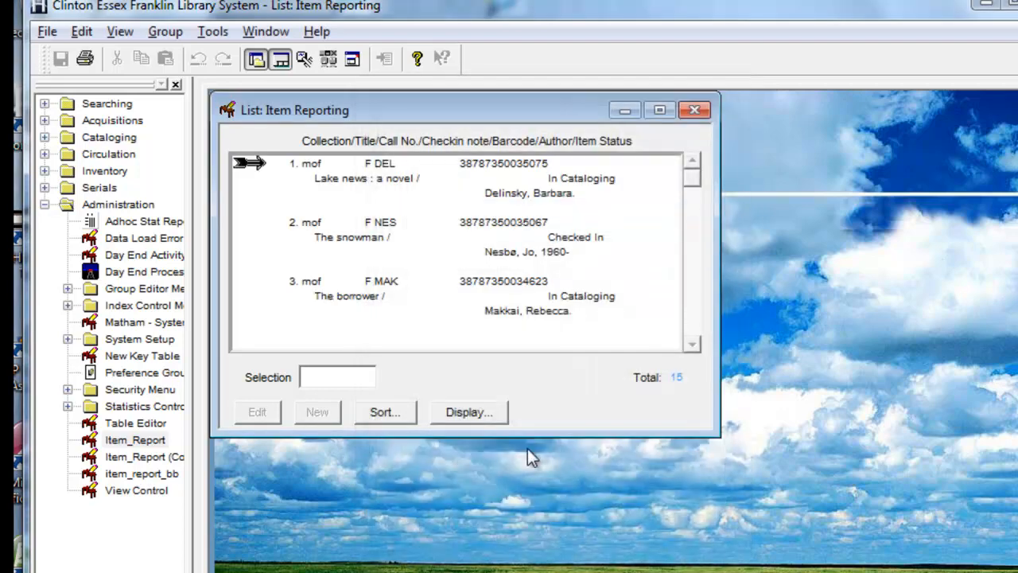
click(661, 110)
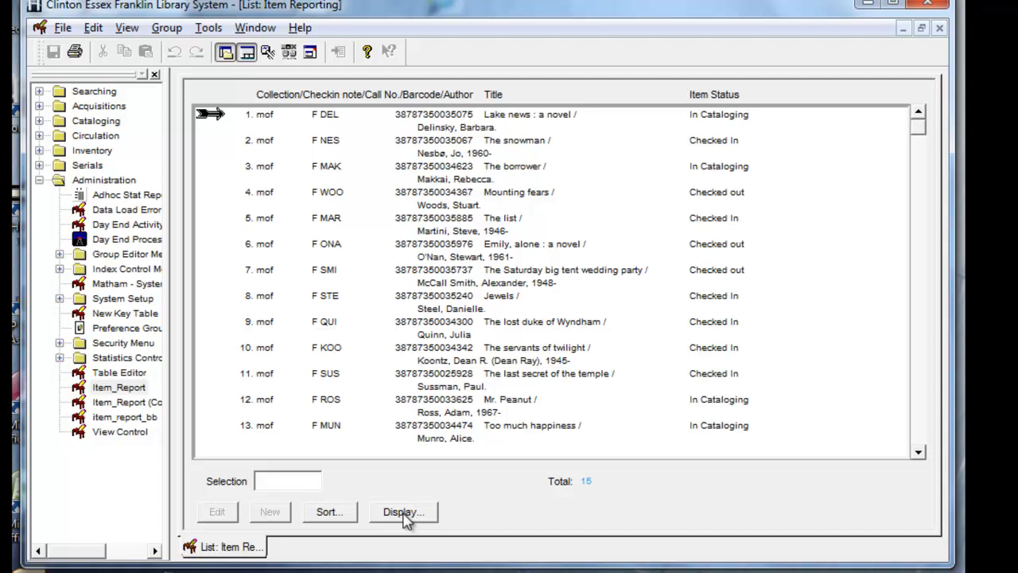
Hide Collection, Call No., Barcode, Item Status and Checkin note, leaving only Title and Author.
click(403, 513)
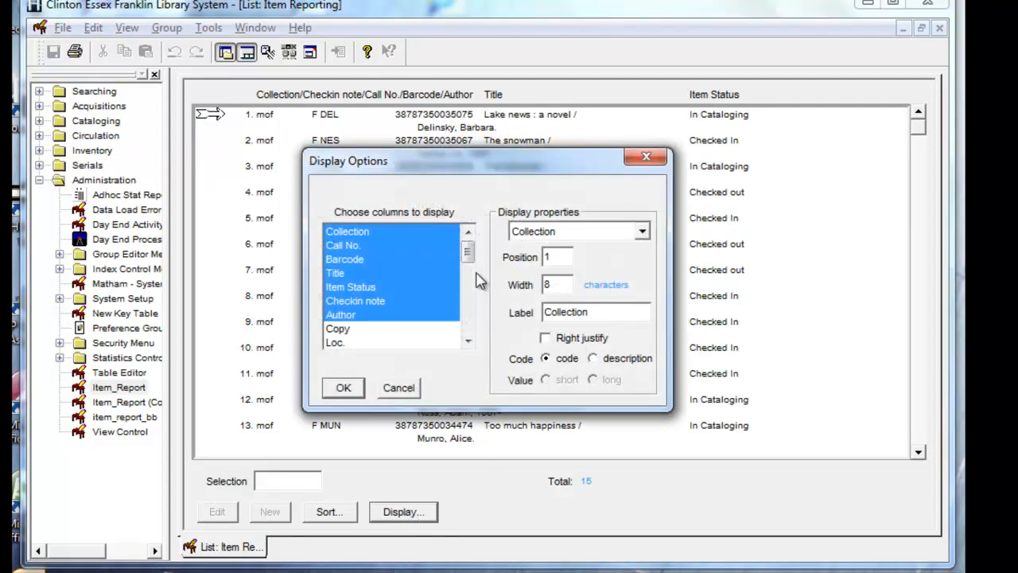
click(353, 232)
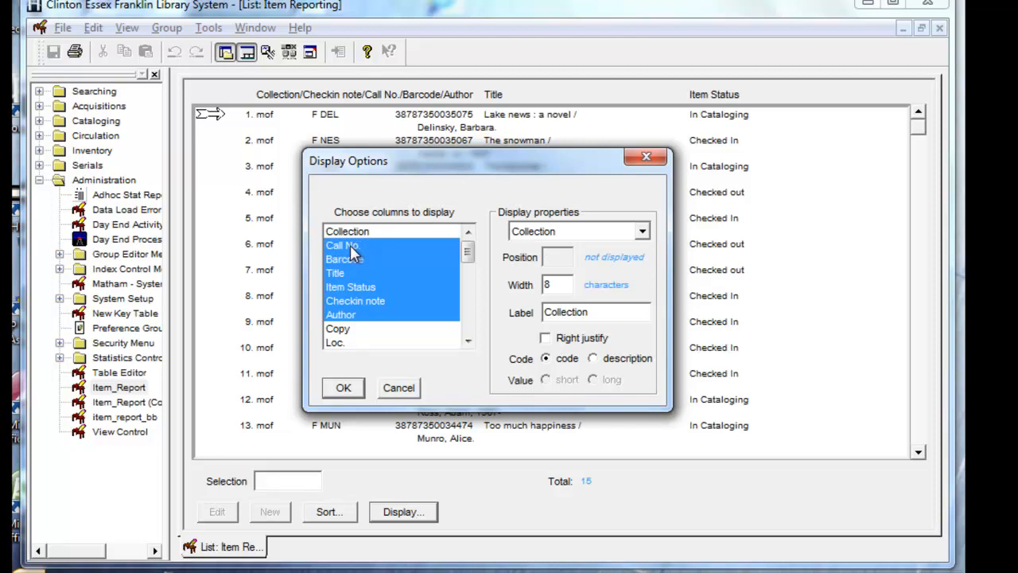
click(353, 249)
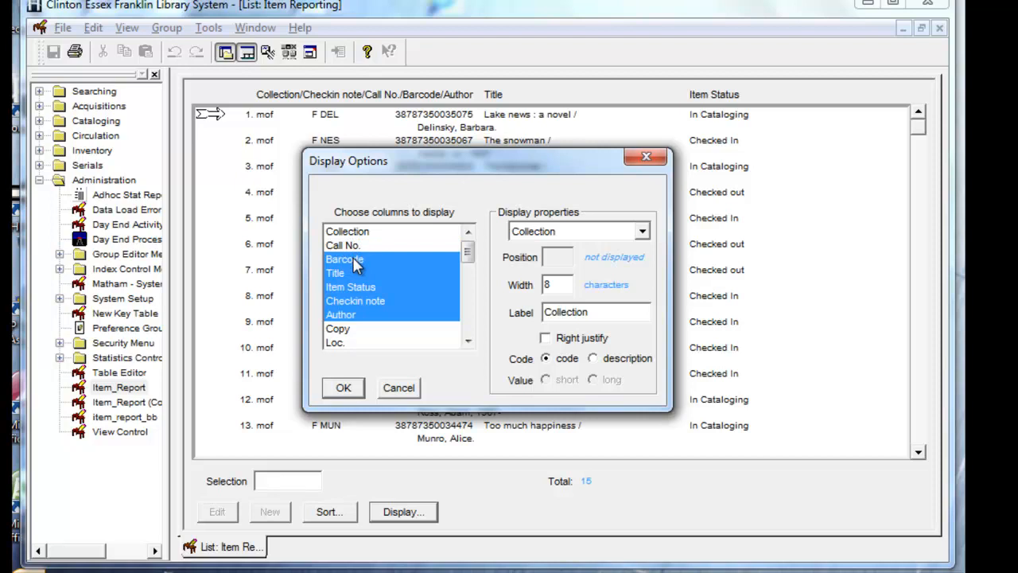
click(355, 259)
click(353, 288)
click(358, 302)
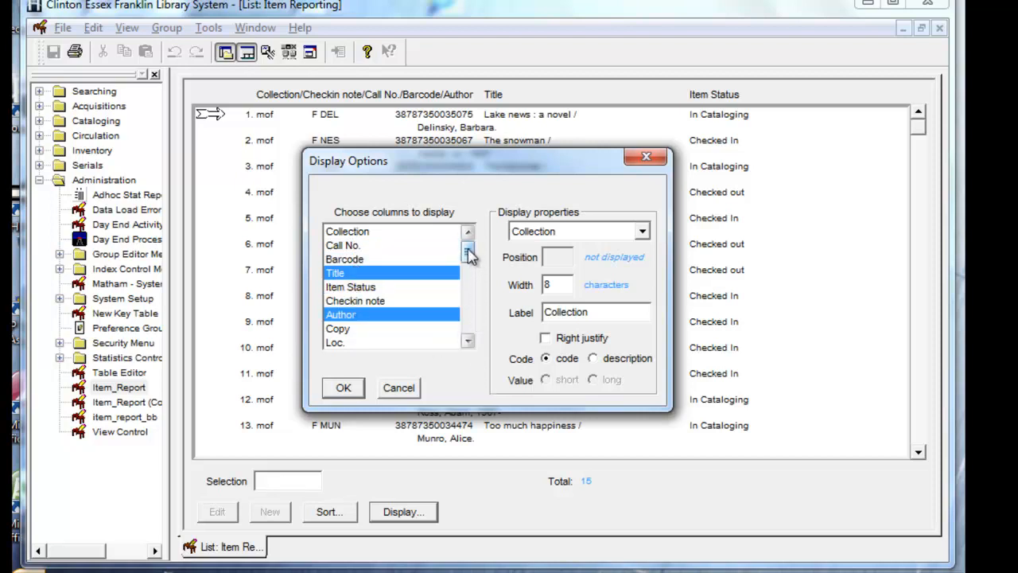
mouse_move(467, 251)
mouse_down()
mouse_move(472, 298)
mouse_move(467, 253)
mouse_up()
click(341, 392)
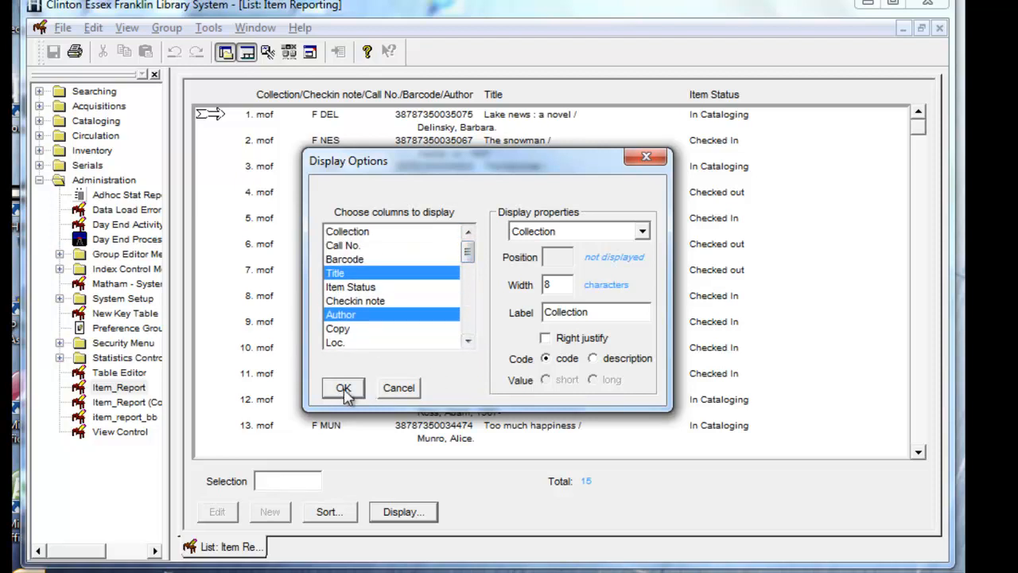
click(344, 388)
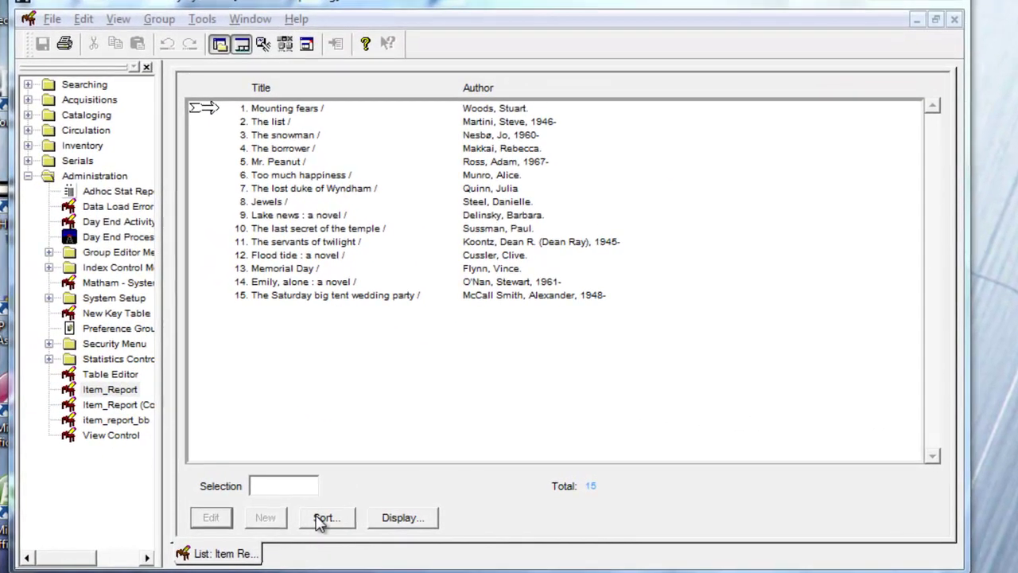
Sort the 15 items by Title.
click(322, 519)
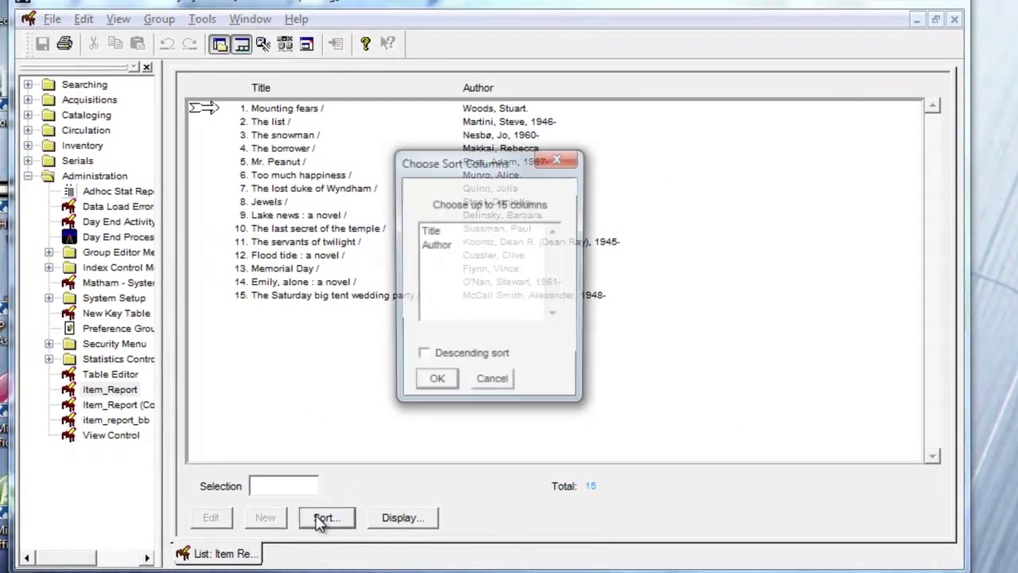
click(433, 235)
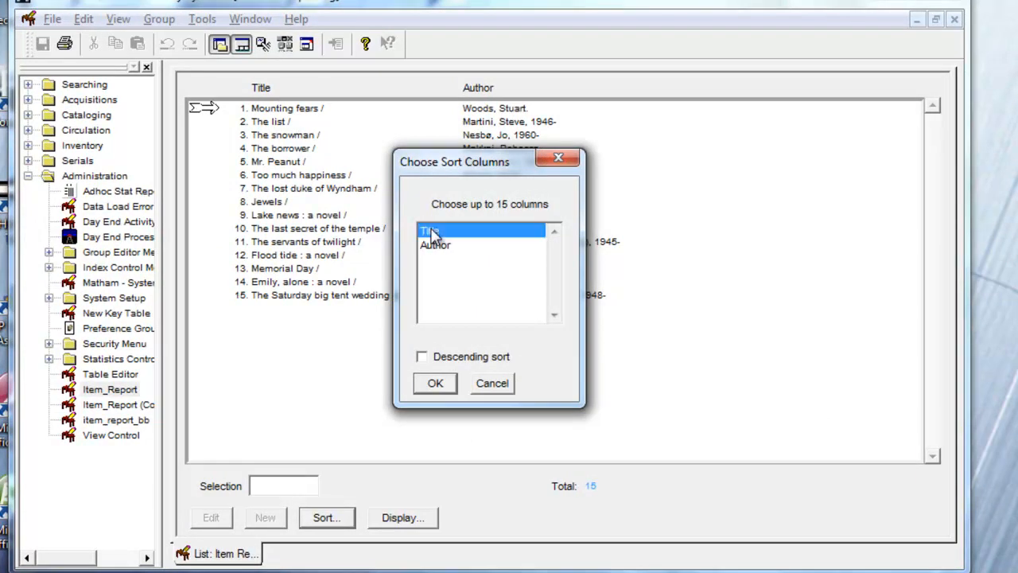
click(436, 383)
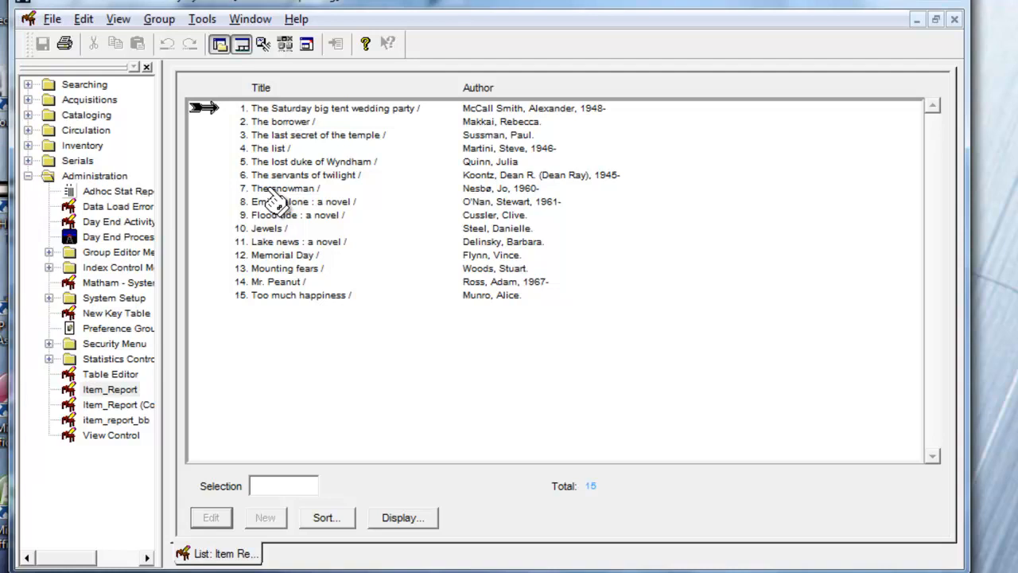
Re-sort with Author moved ahead of Title in the sort order.
click(327, 518)
drag(428, 245, 428, 231)
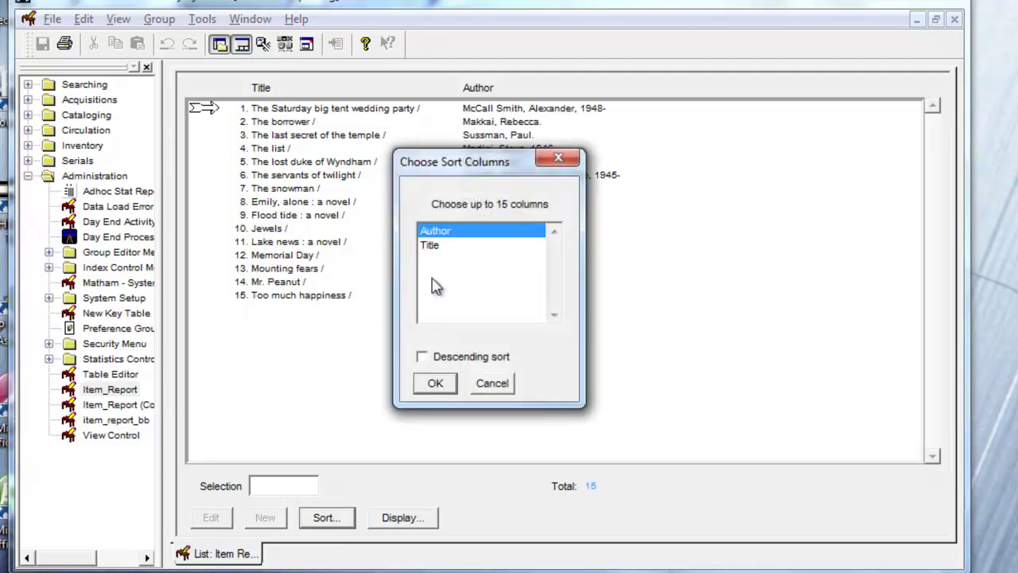
click(435, 382)
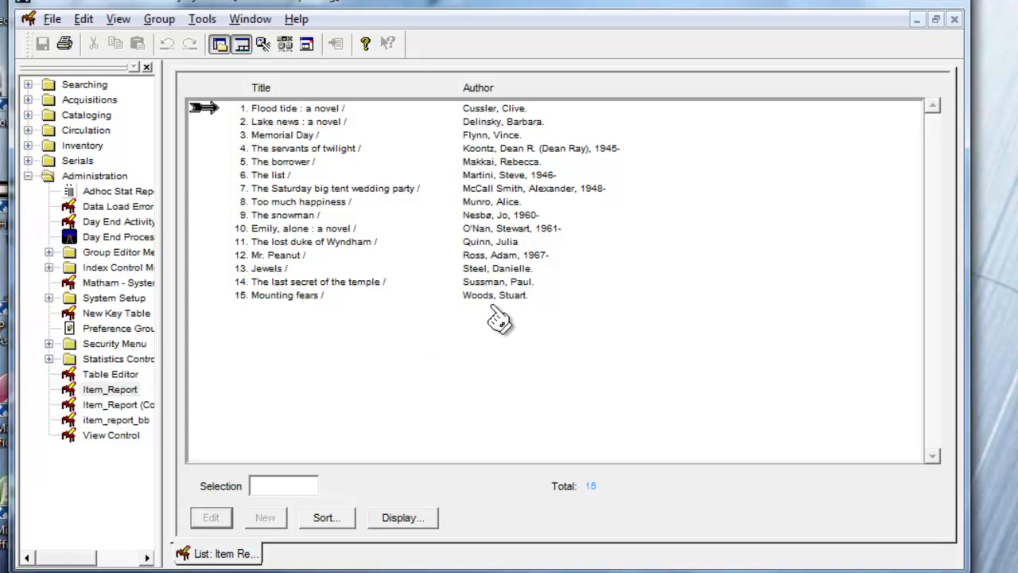
Export the list to a file named new fiction mooer july 2011.doc and save it.
click(53, 19)
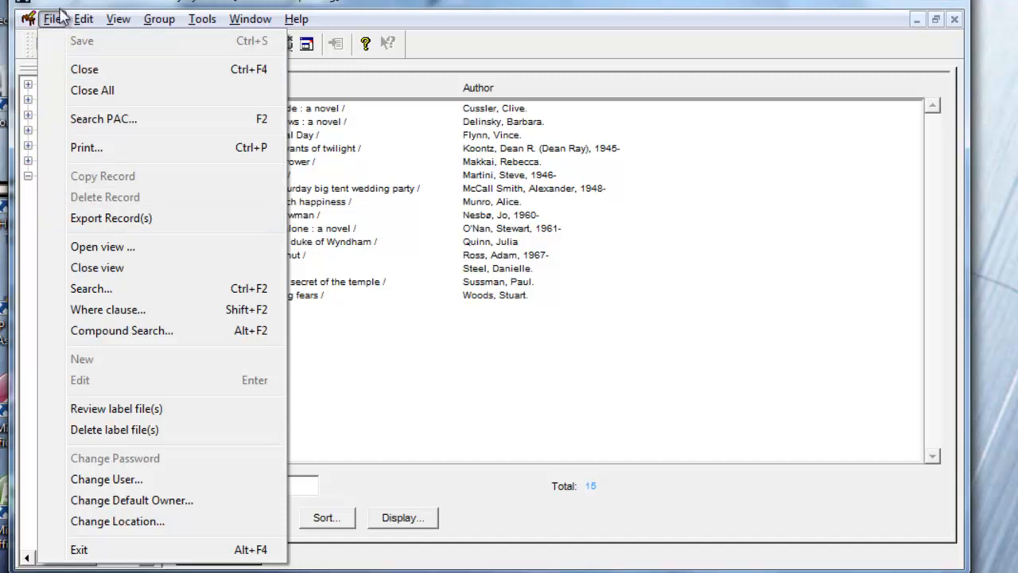
click(124, 226)
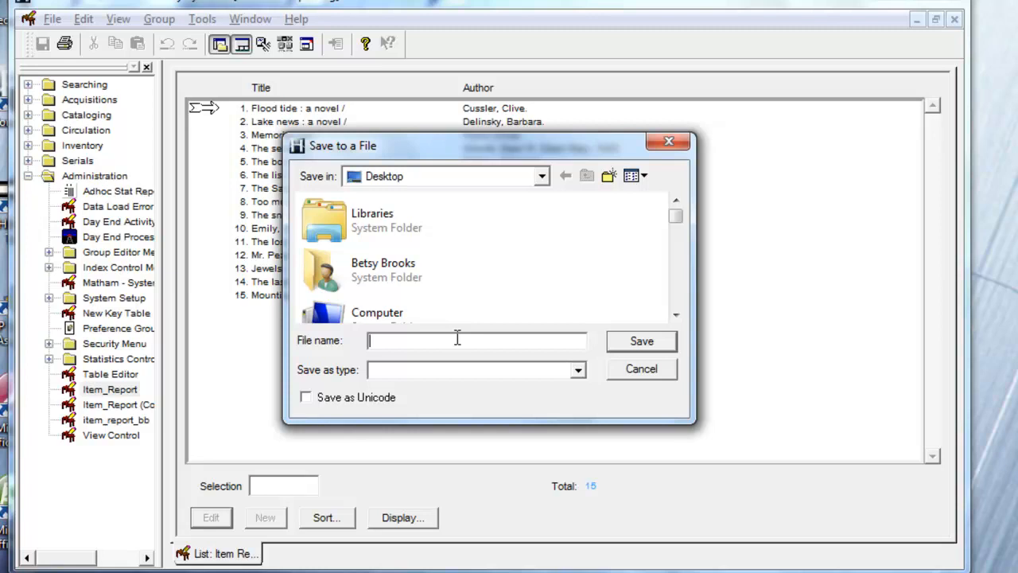
text(new )
text(books m)
text(ooer ju)
text(ly 2011)
drag(391, 341, 417, 331)
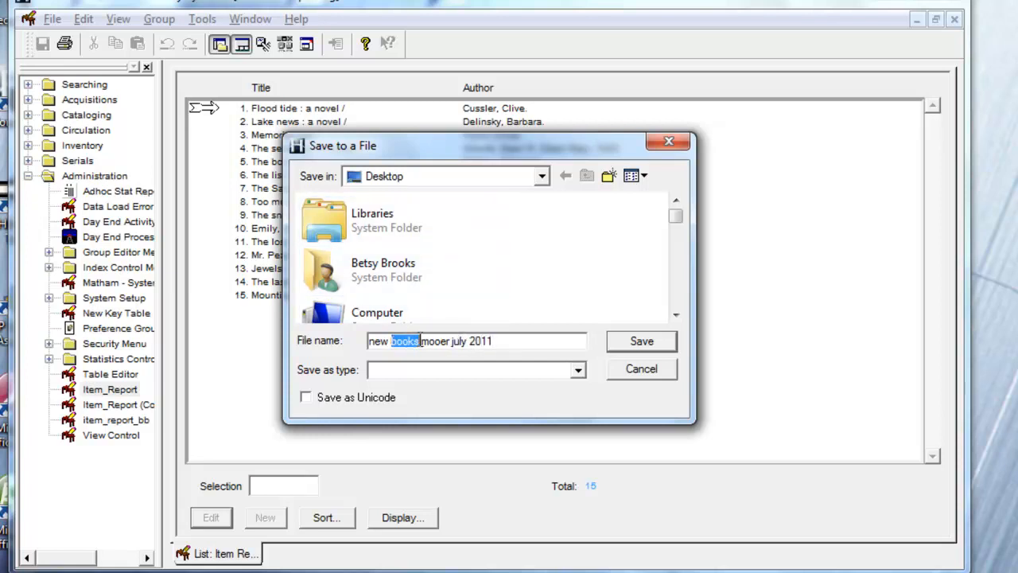
text(fiction)
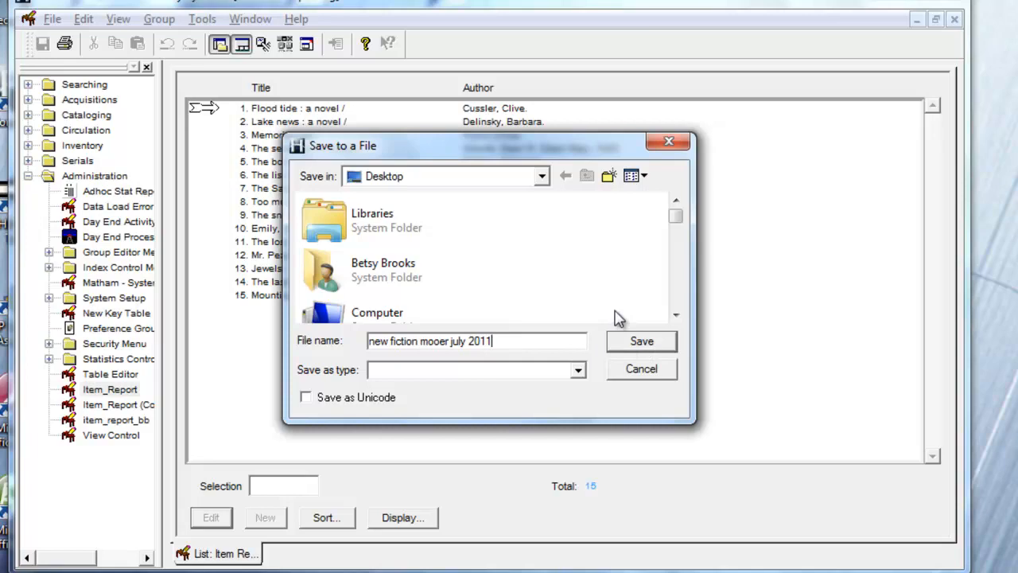
click(578, 369)
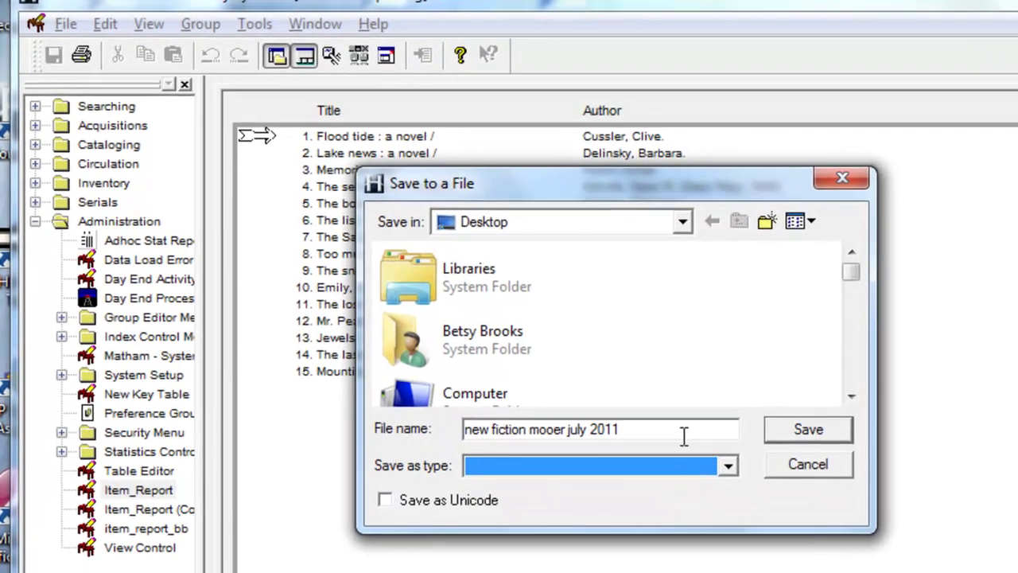
click(507, 337)
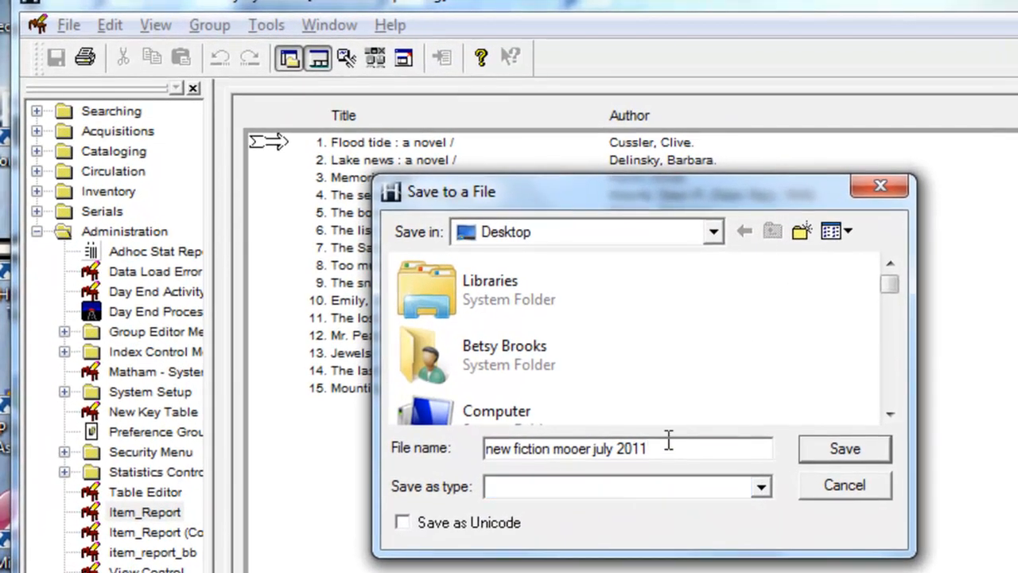
text(.doc)
click(862, 451)
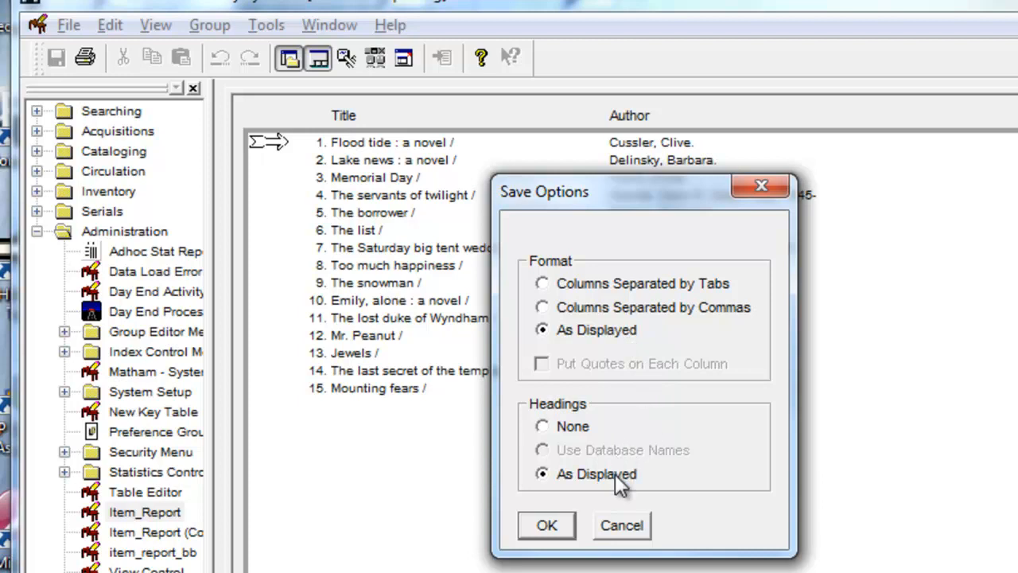
Accept As Displayed format and headings to finish saving the file.
click(548, 527)
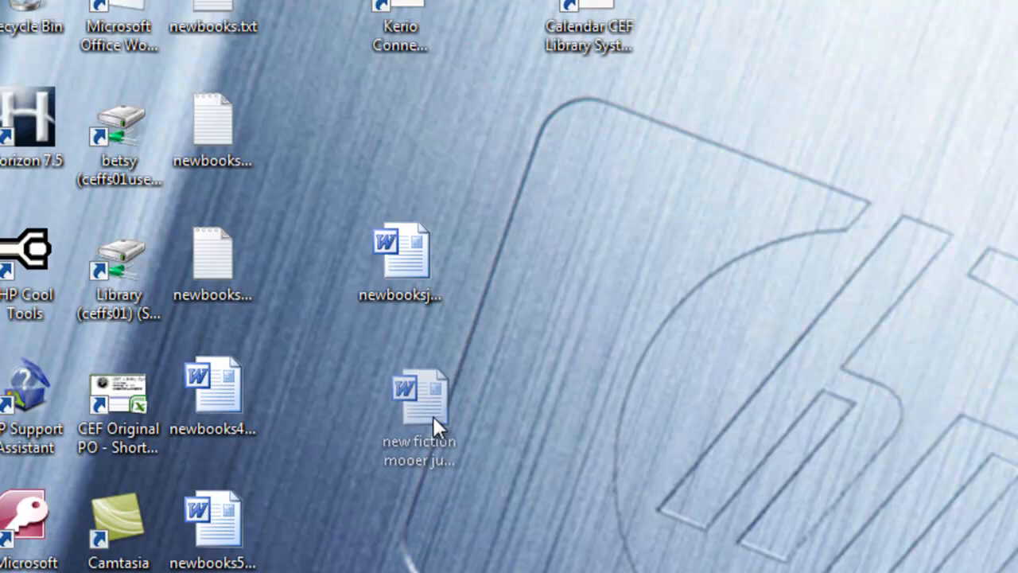
Position the exported .doc icon on the desktop and open it in Word.
drag(402, 557, 415, 398)
mouse_move(420, 395)
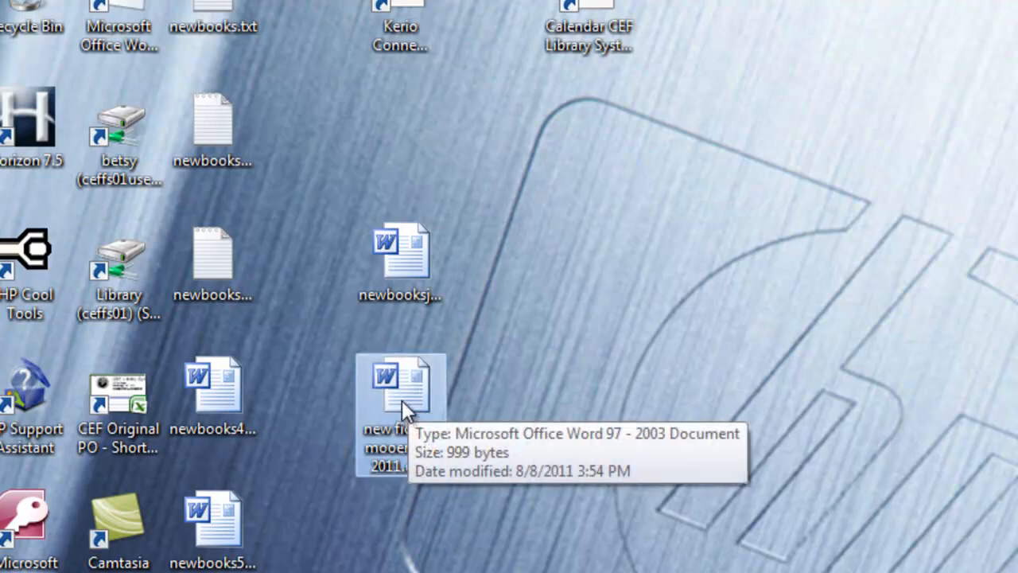
double_click(402, 400)
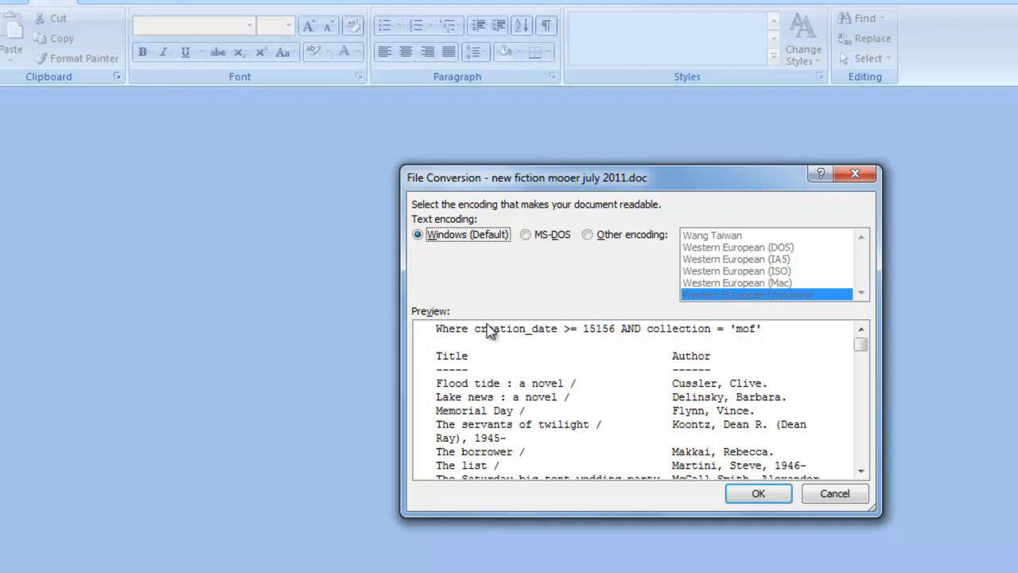
Keep Windows (Default) encoding in the File Conversion dialog.
click(770, 499)
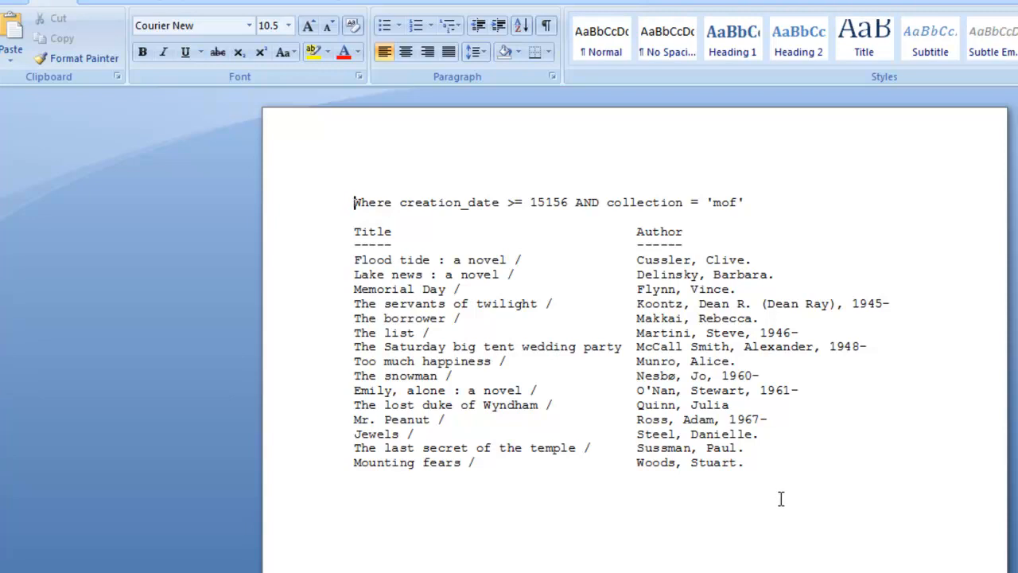
Delete the 'Where creation_date…' query line and leave an empty line for the heading.
drag(350, 202, 752, 204)
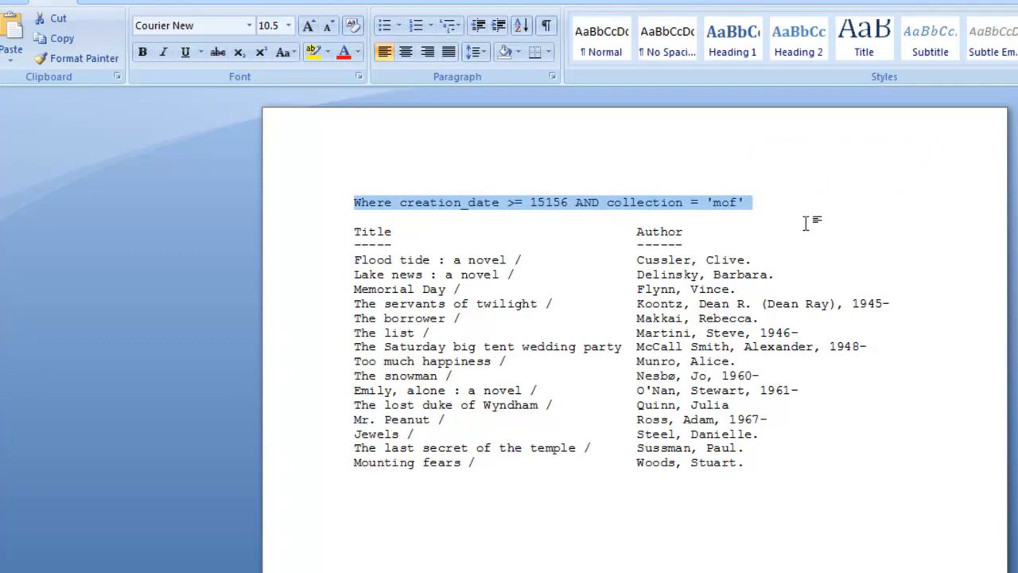
key(Delete)
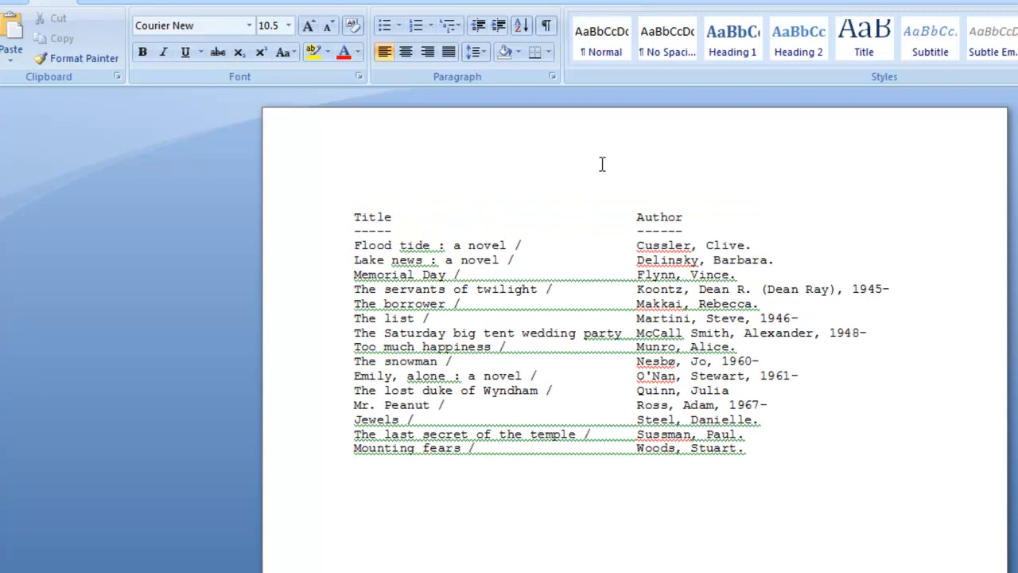
key(Return)
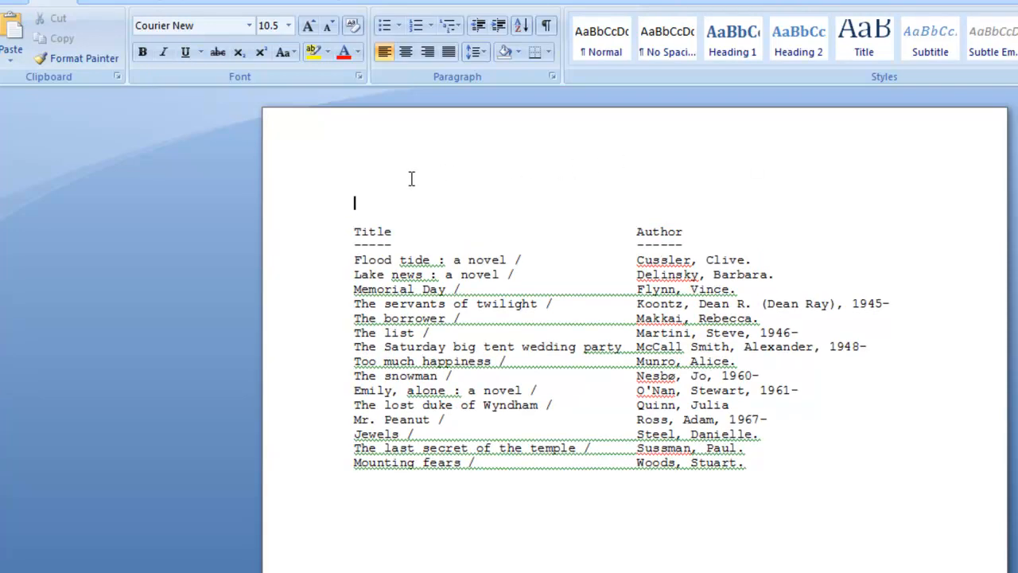
text(New F)
text(iction at M)
text(ooers )
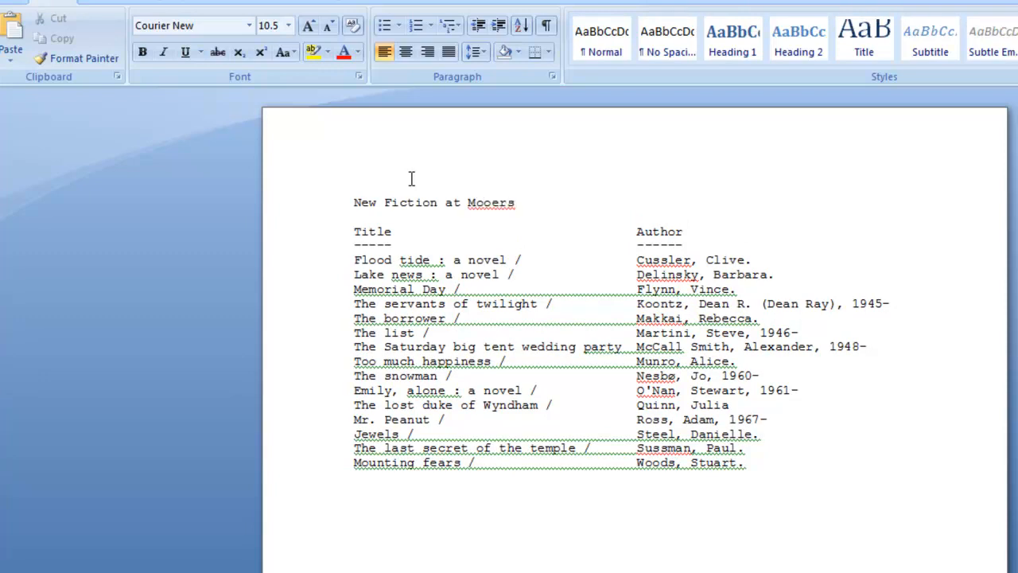
text(Free)
text( Library, Ju)
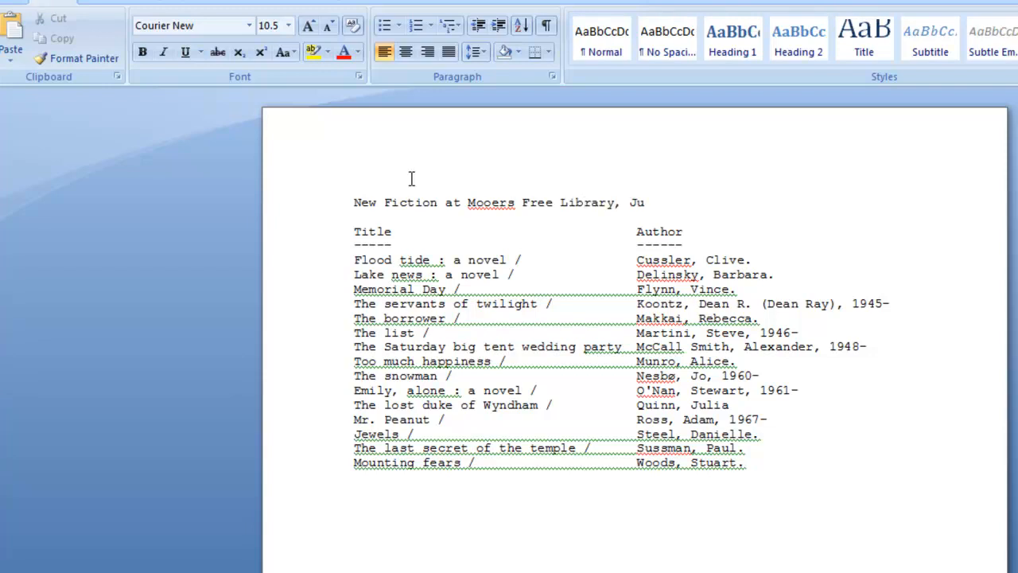
text(ly 2011)
Enlarge the 'New Fiction at Mooers Free Library, July 2011' heading to 18 point, then settle on 14 point.
drag(355, 202, 713, 203)
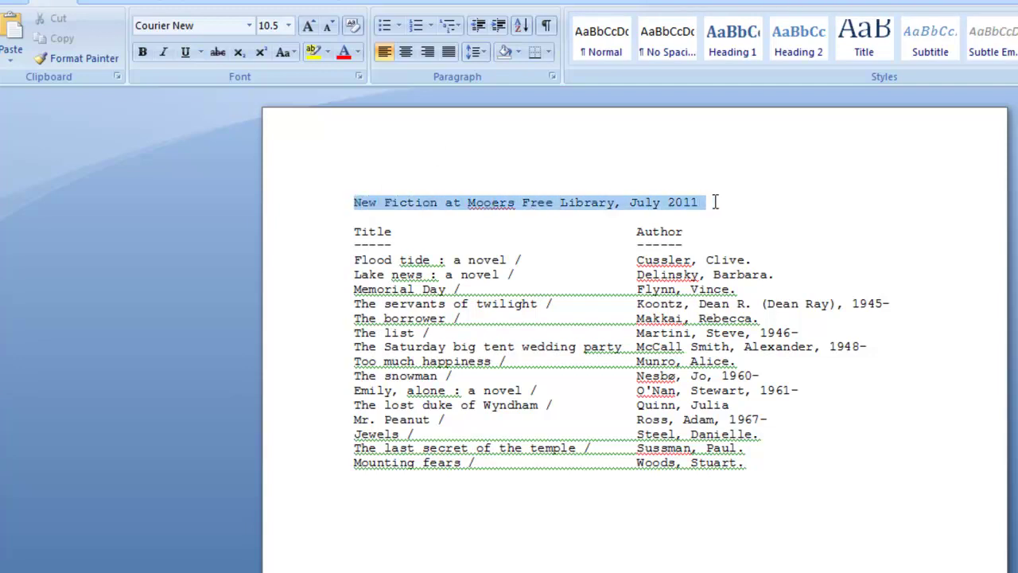
click(287, 25)
click(267, 157)
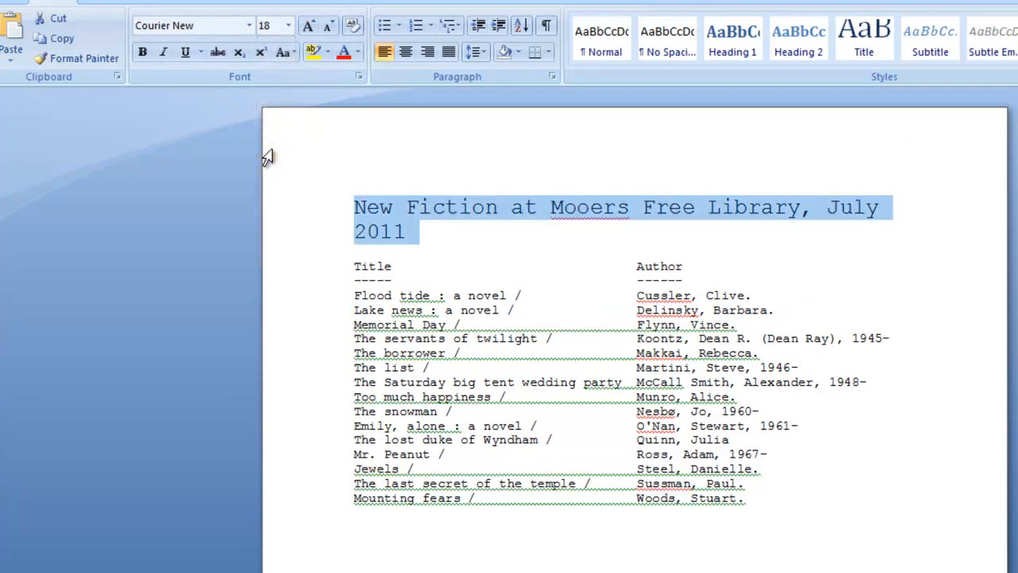
click(287, 26)
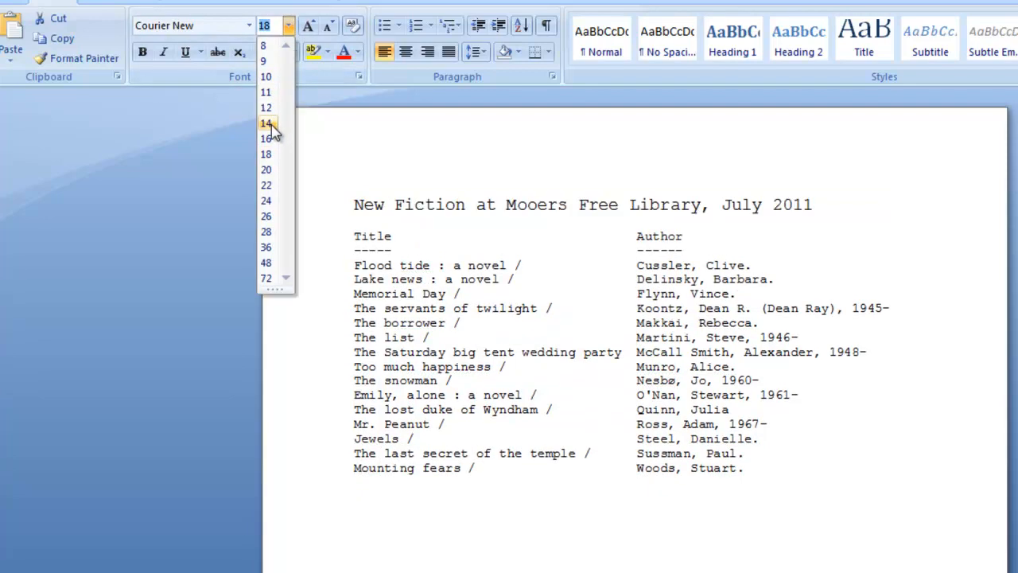
click(267, 123)
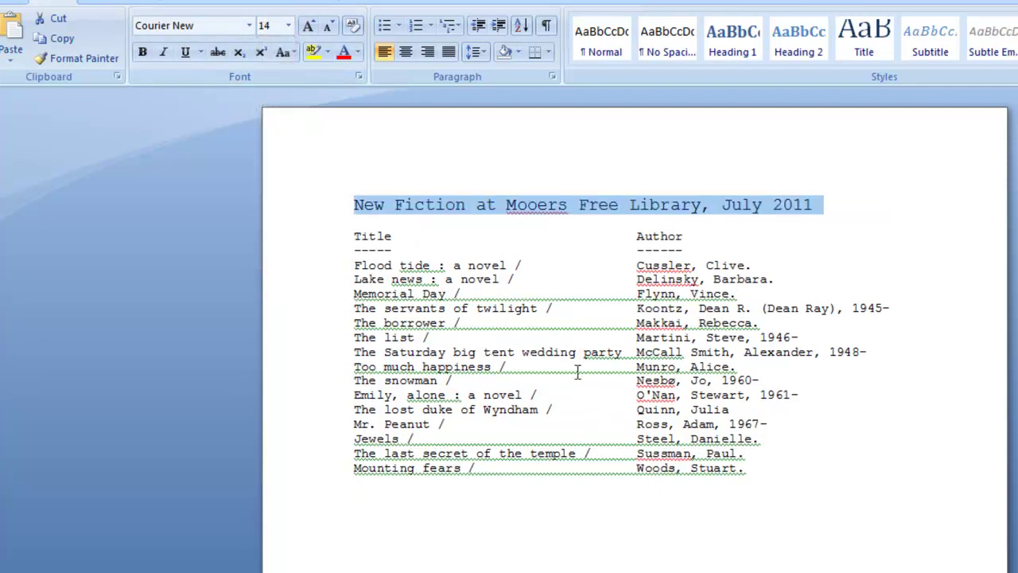
click(819, 527)
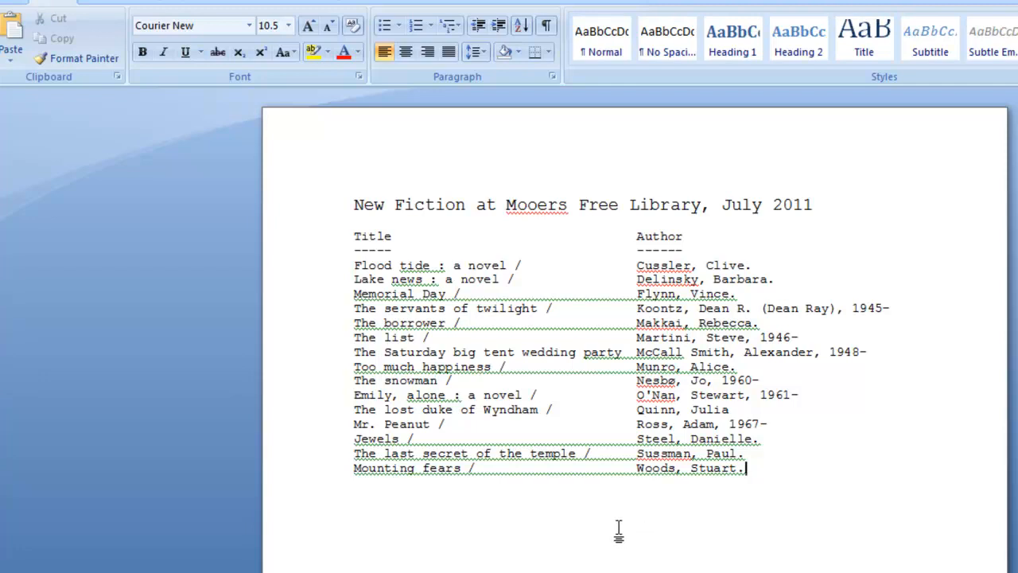
Select everything from the heading to the last author and copy it to the clipboard.
mouse_move(353, 205)
mouse_down()
mouse_move(794, 424)
mouse_move(799, 477)
mouse_up()
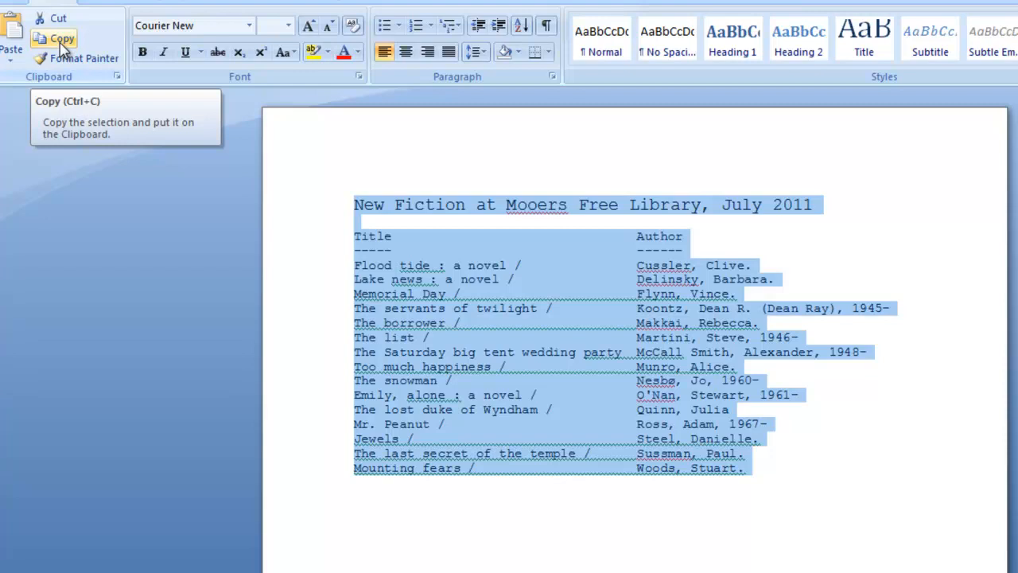
click(62, 48)
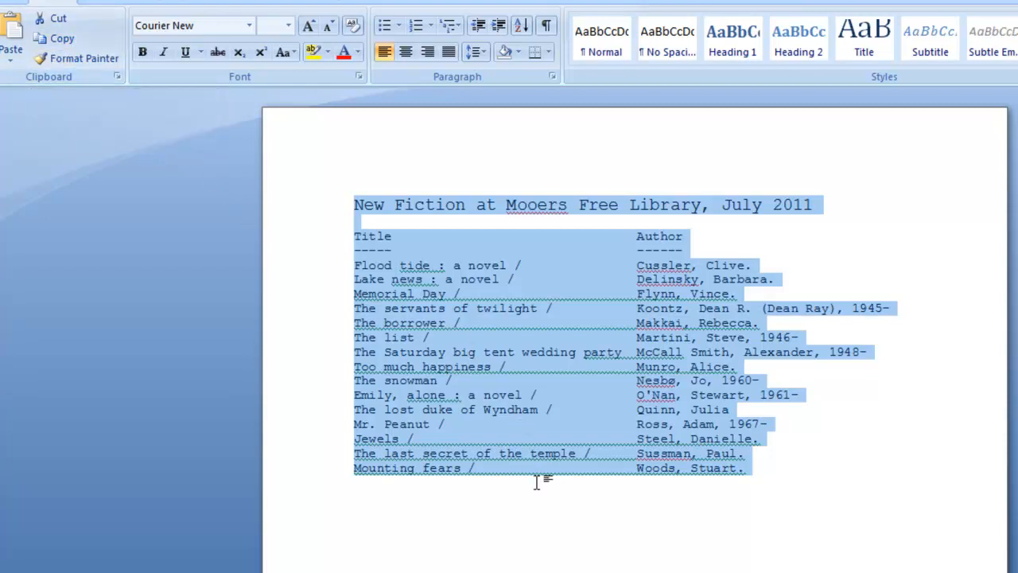